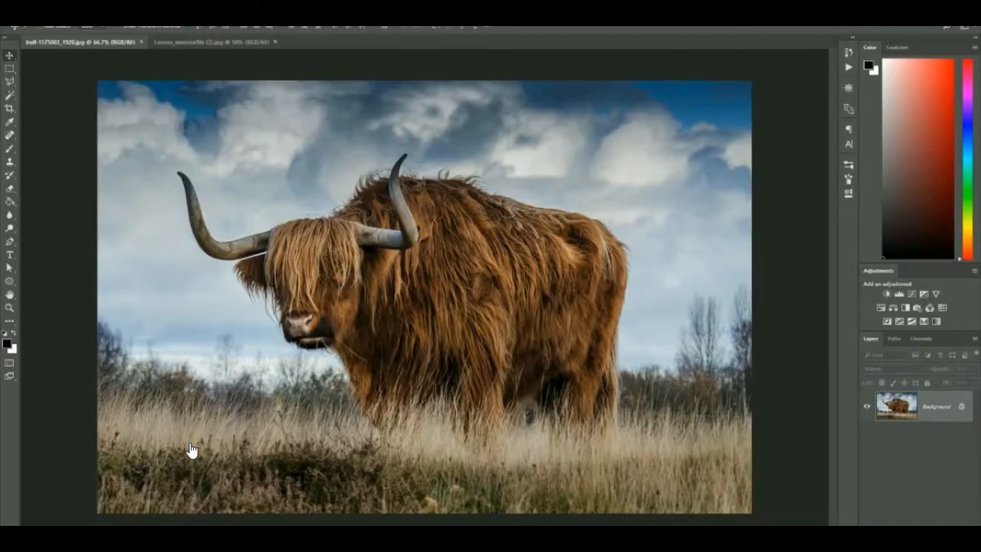
# Open healing.jpg from the images folder
pyautogui.hotkey('alt', 'f')
pyautogui.press('o')
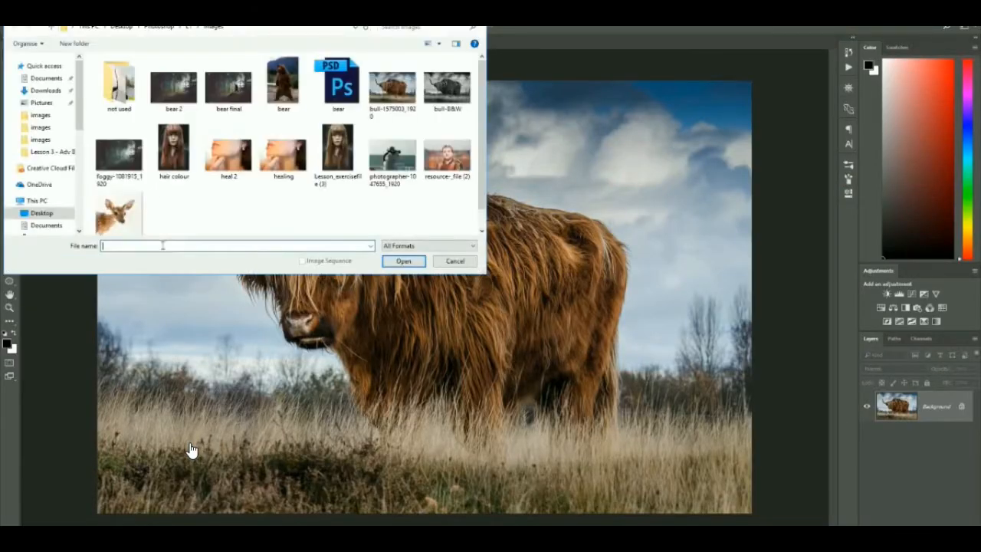
pyautogui.click(292, 163)
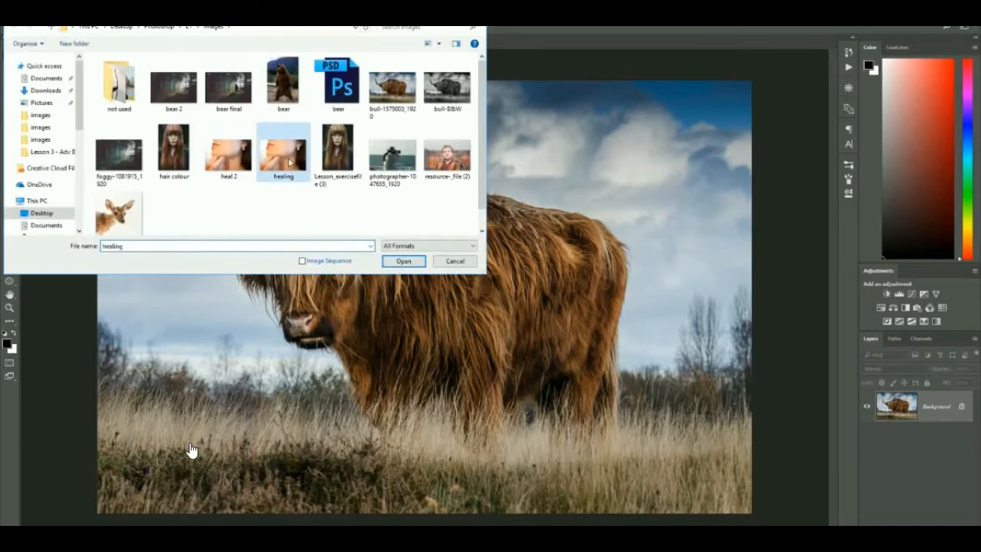
pyautogui.click(400, 262)
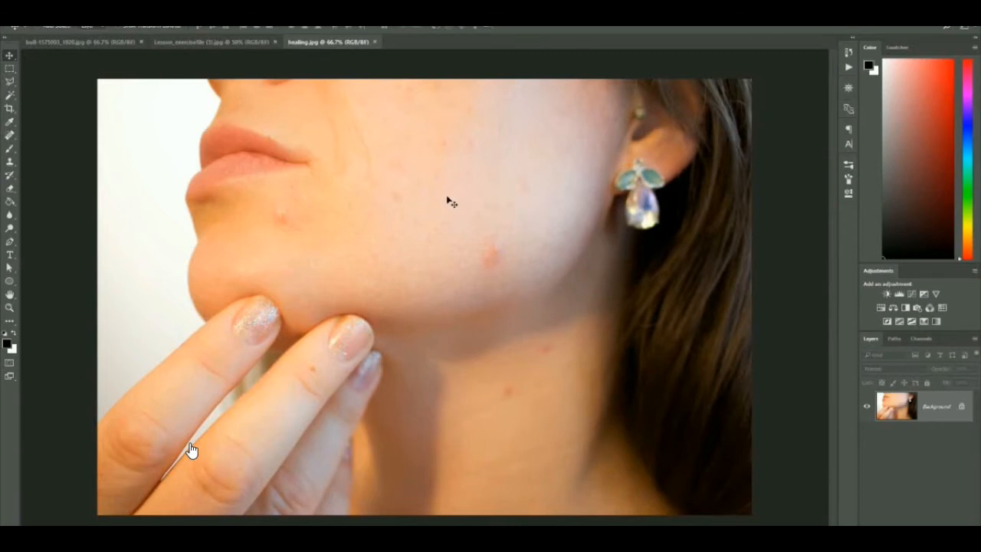
# Activate the Spot Healing Brush tool and check its brush size and hardness options
pyautogui.rightClick(12, 137)
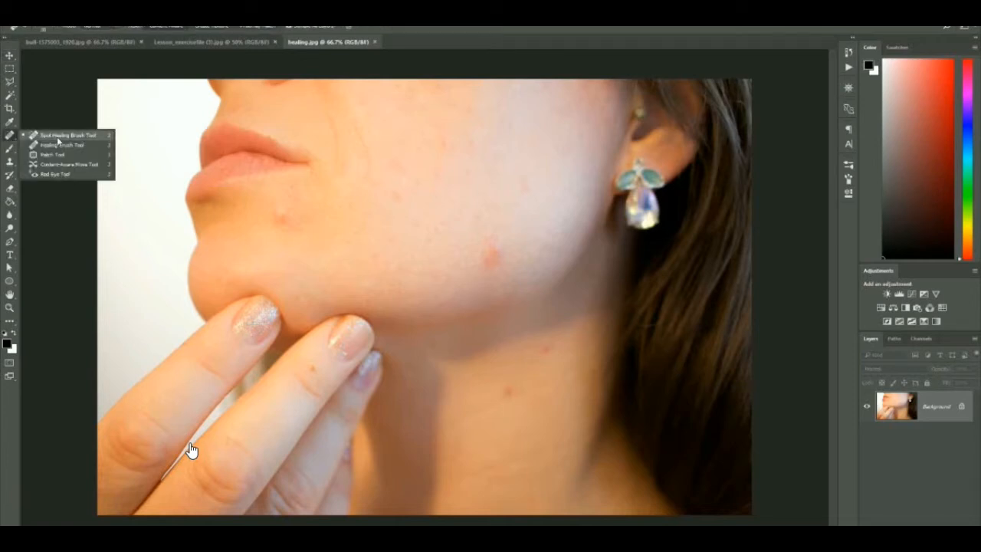
pyautogui.click(57, 140)
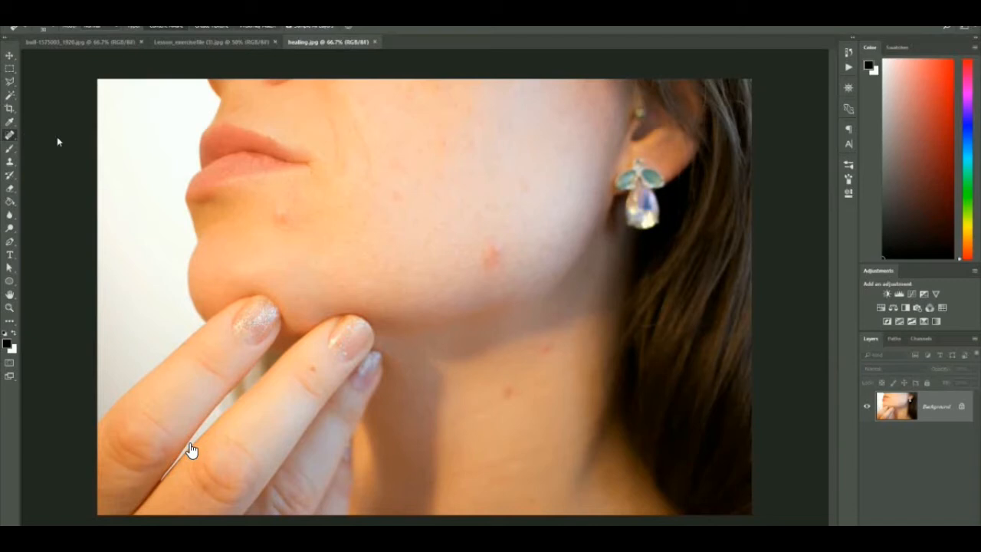
pyautogui.rightClick(13, 136)
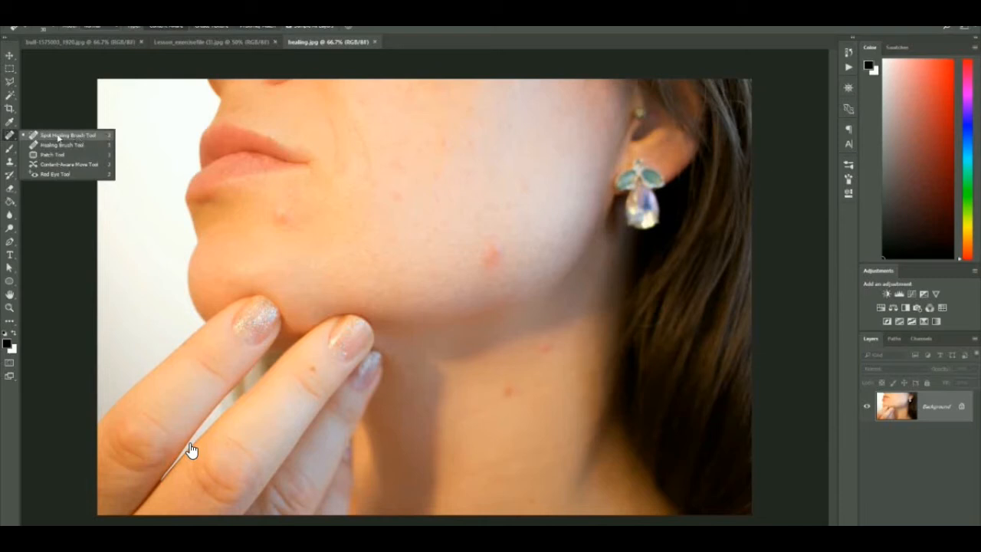
pyautogui.click(35, 139)
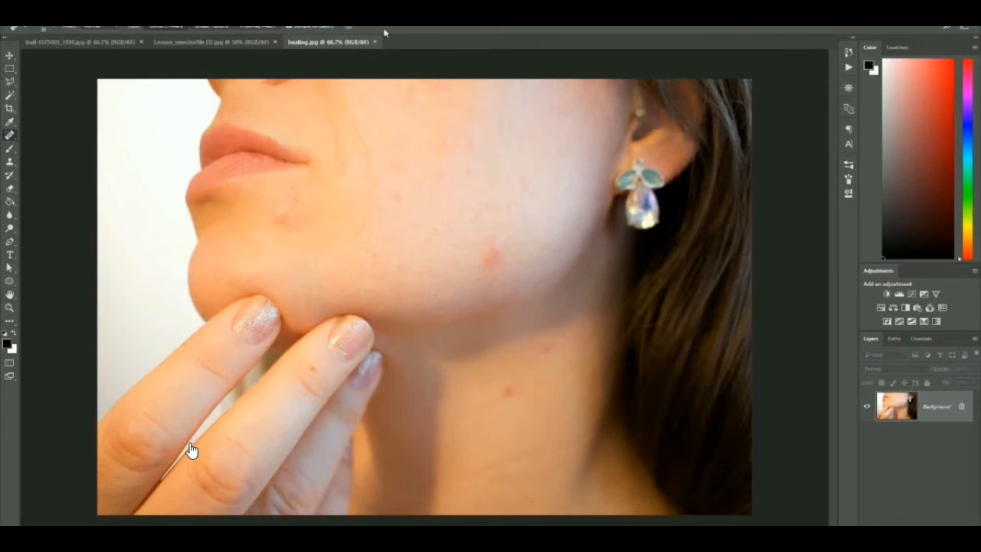
pyautogui.click(50, 28)
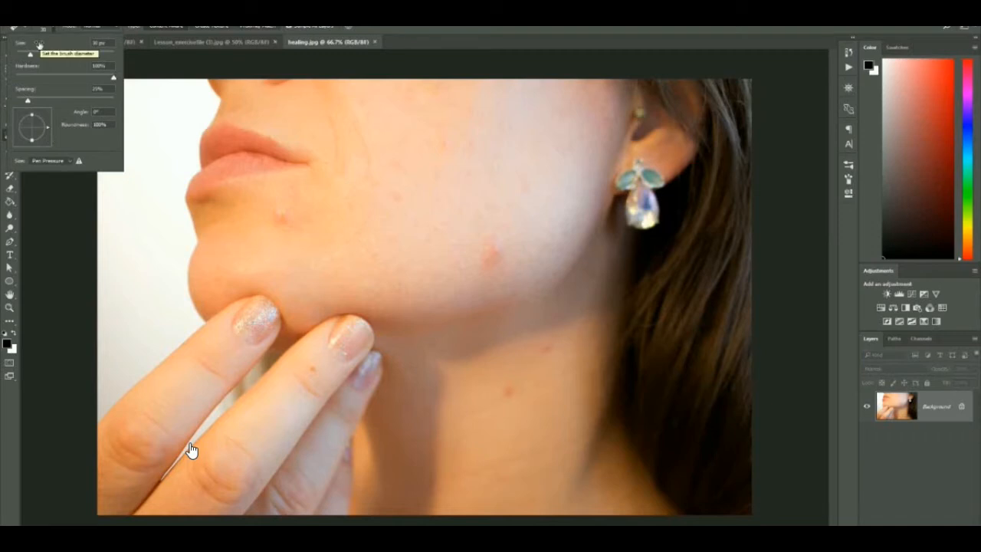
pyautogui.click(54, 34)
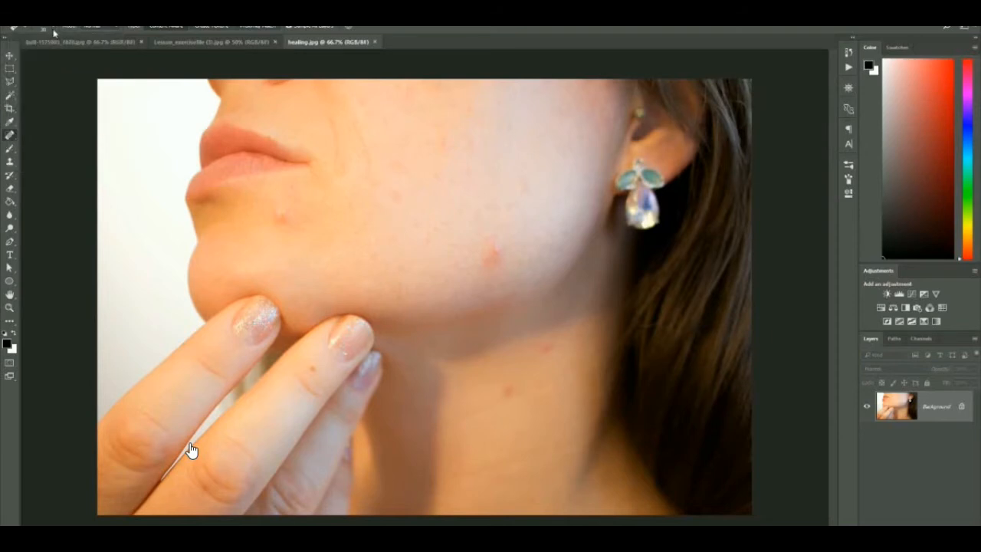
pyautogui.rightClick(16, 140)
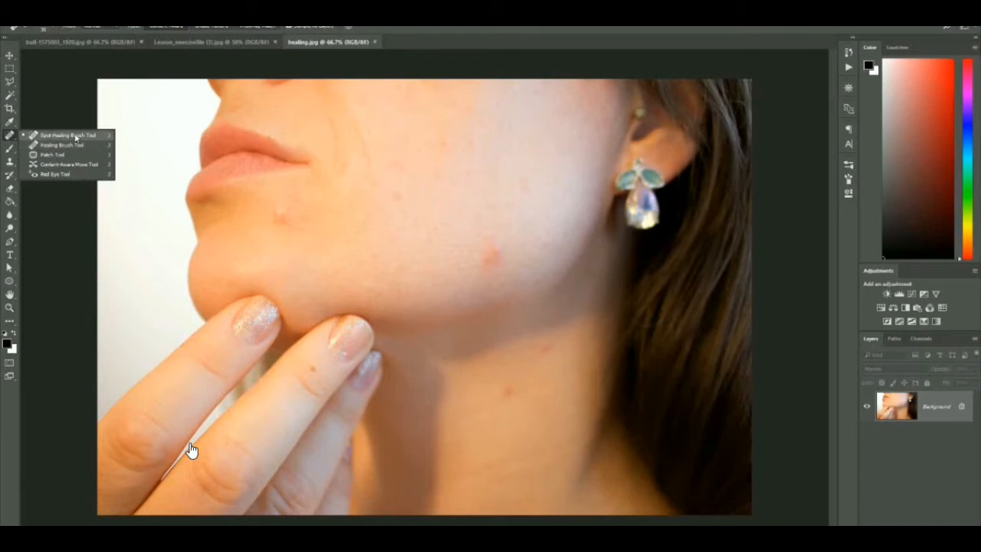
pyautogui.click(63, 145)
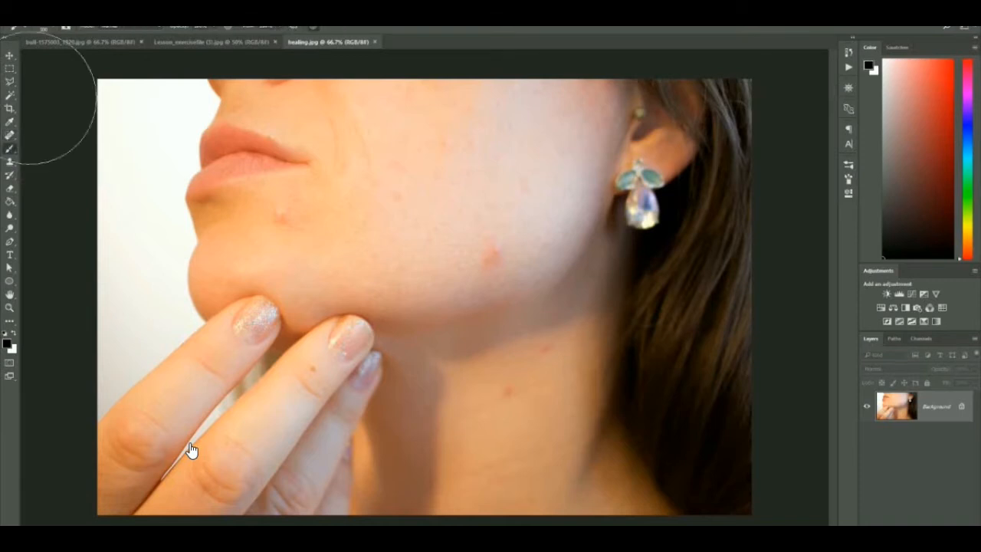
pyautogui.click(54, 31)
pyautogui.moveTo(116, 61); pyautogui.dragTo(81, 59)
pyautogui.click(53, 30)
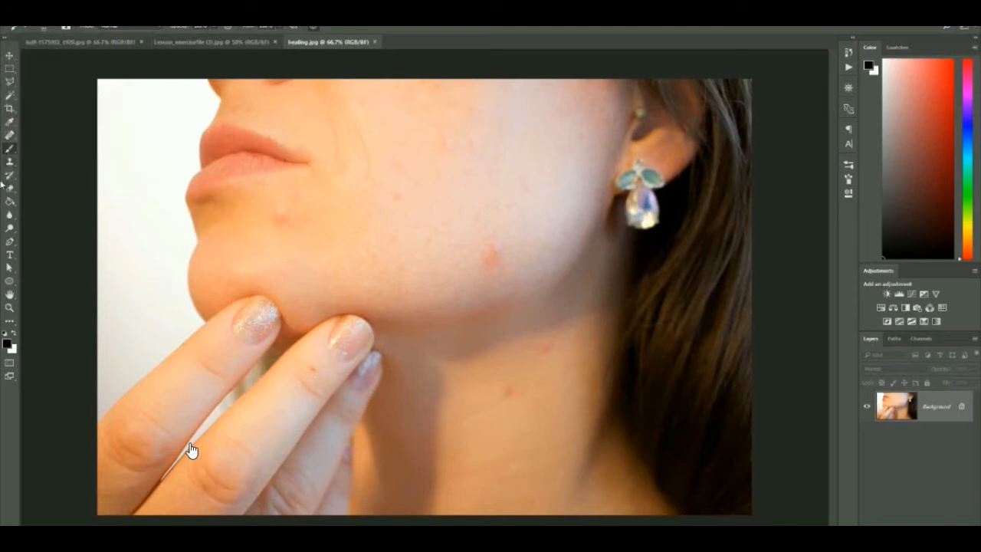
# Activate the Spot Healing Brush tool again and adjust its brush size to just cover the chin blemish
pyautogui.click(11, 136)
pyautogui.click(54, 29)
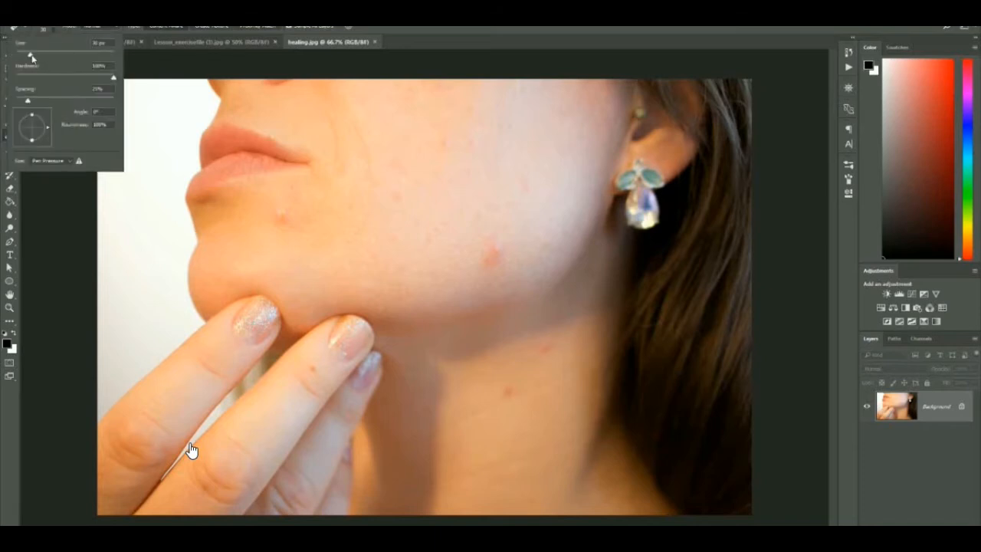
pyautogui.moveTo(30, 56); pyautogui.dragTo(39, 56)
pyautogui.press('Escape')
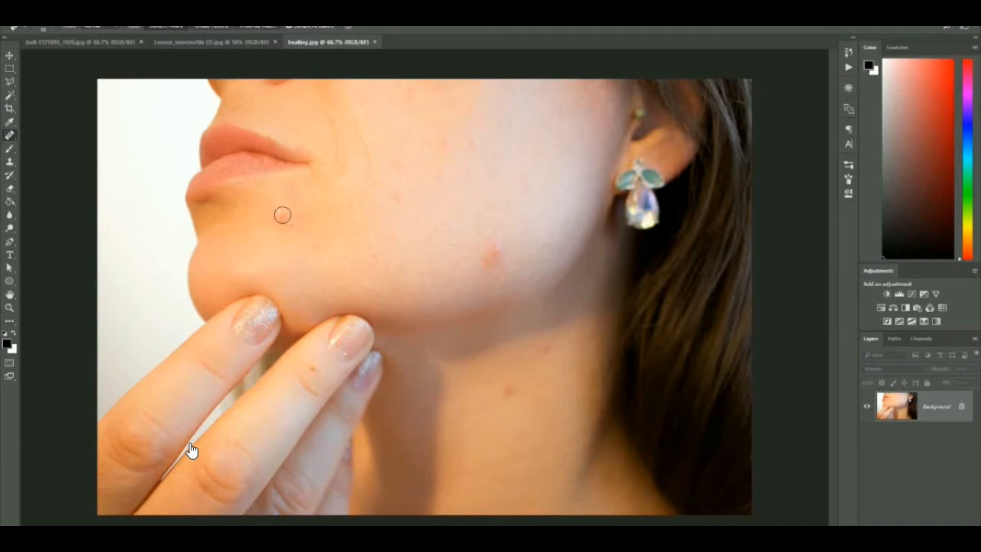
# Heal the red spots on the chin, jaw and cheek and the mark on the finger with the Spot Healing Brush
pyautogui.click(282, 214)
pyautogui.click(495, 252)
pyautogui.click(472, 145)
pyautogui.click(445, 144)
pyautogui.click(313, 369)
pyautogui.click(289, 223)
# Check the Save As options and file type for the retouched image, and cancel without saving
pyautogui.click(29, 23)
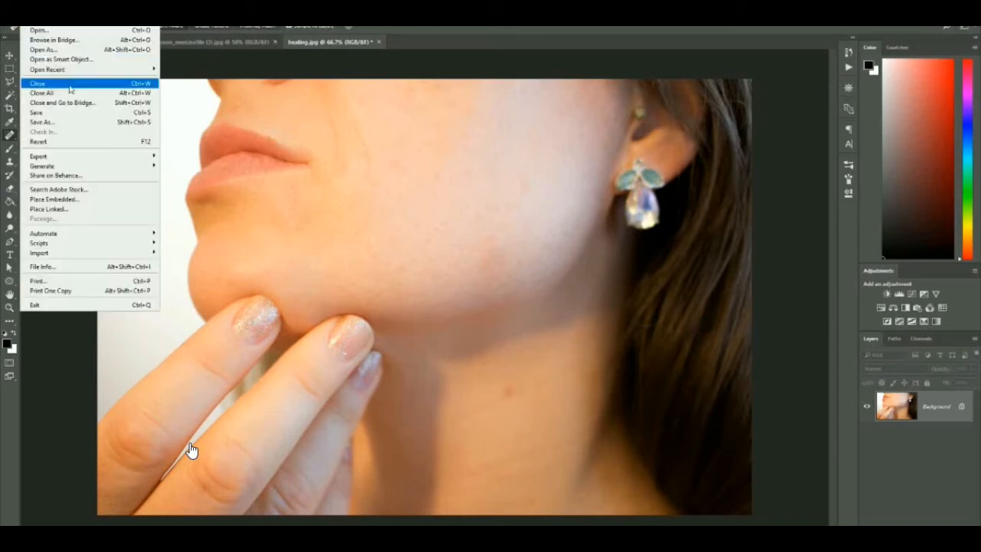
pyautogui.click(395, 386)
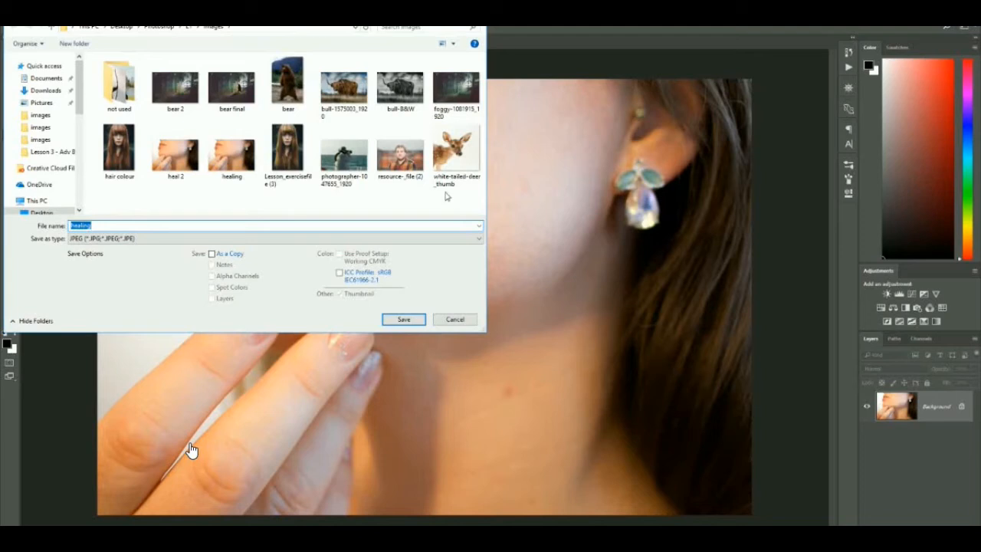
pyautogui.click(80, 242)
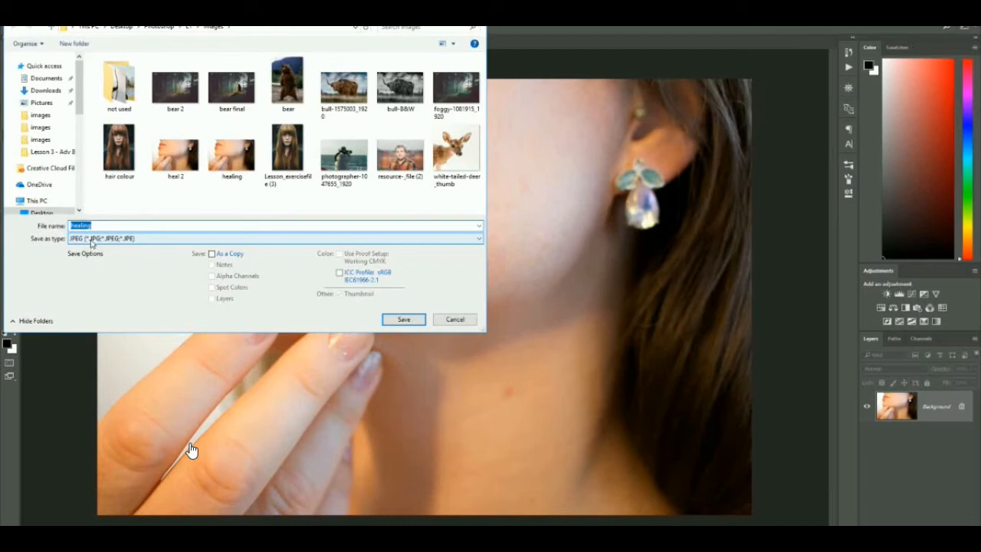
pyautogui.click(455, 319)
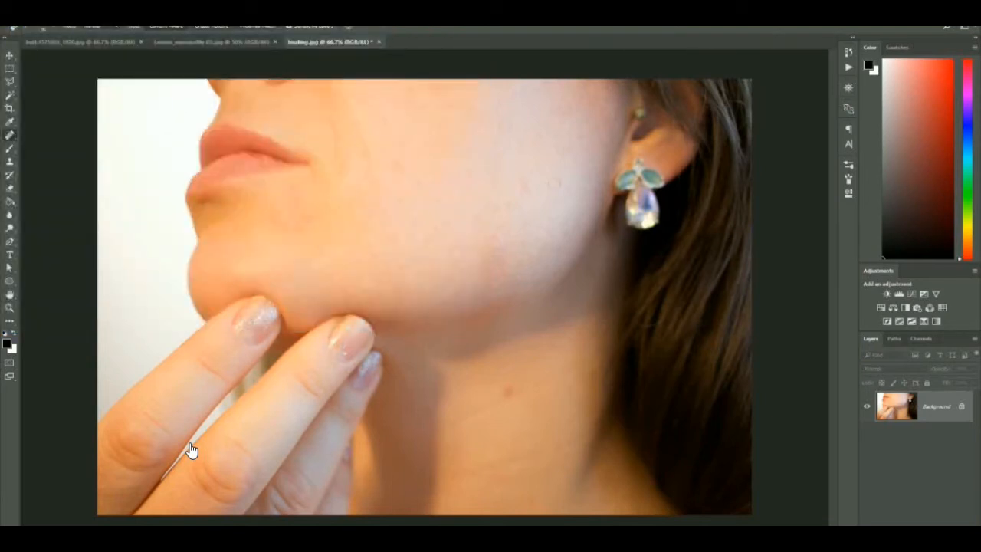
# Close healing.jpg without saving the changes and reopen the original file
pyautogui.click(379, 42)
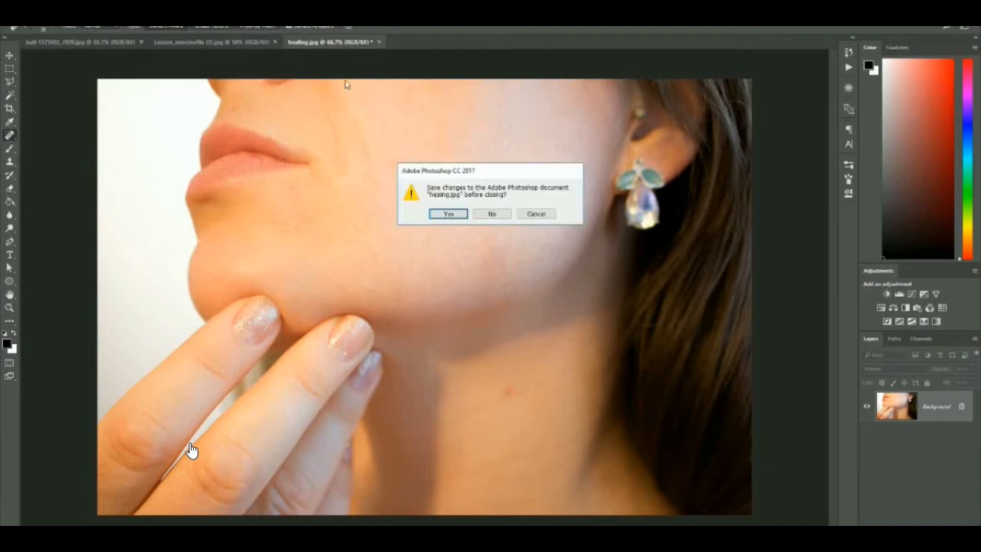
pyautogui.click(492, 213)
pyautogui.hotkey('alt', 'f')
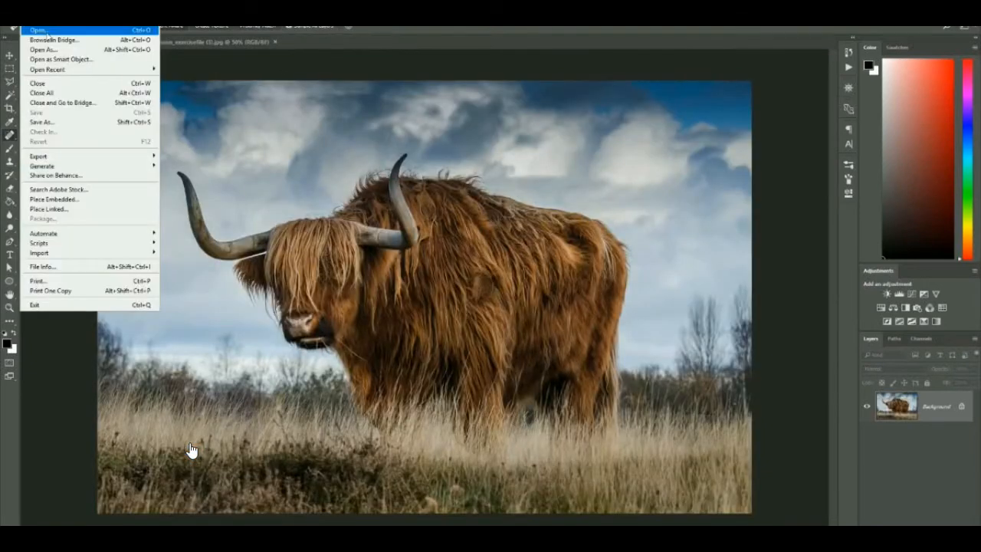
pyautogui.press('o')
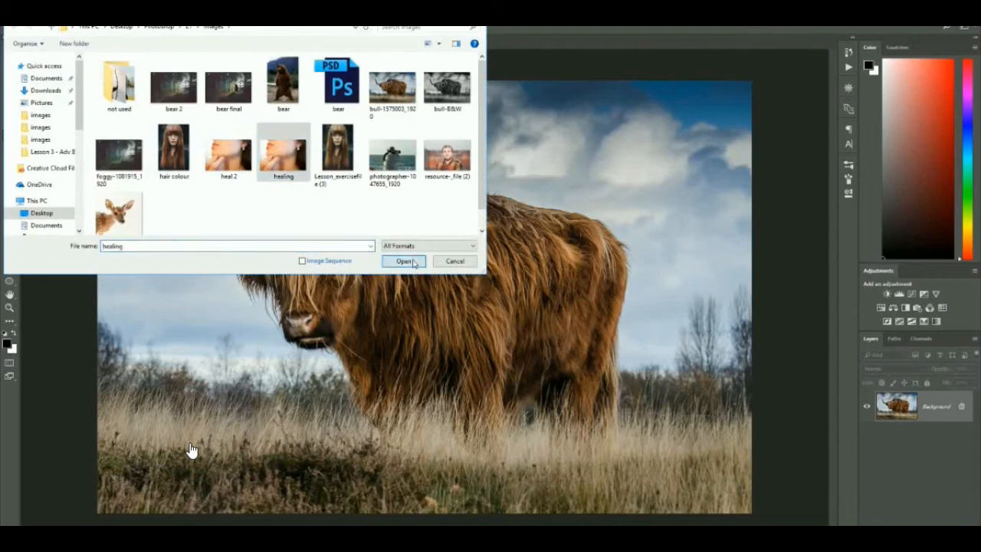
pyautogui.press('Return')
# Open the retouched version, heal 2.jpg, from the same folder
pyautogui.hotkey('alt', 'f')
pyautogui.press('o')
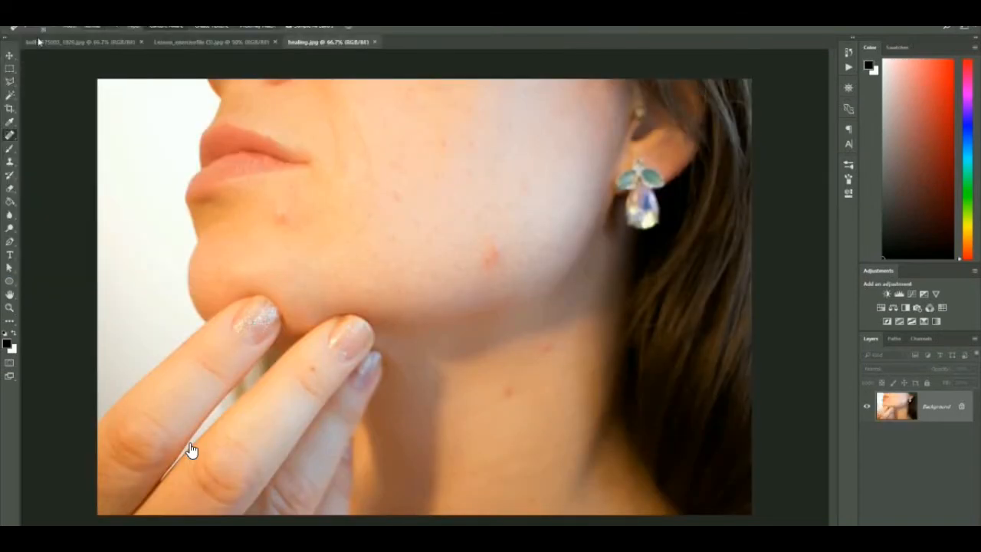
pyautogui.press('Left')
pyautogui.press('Return')
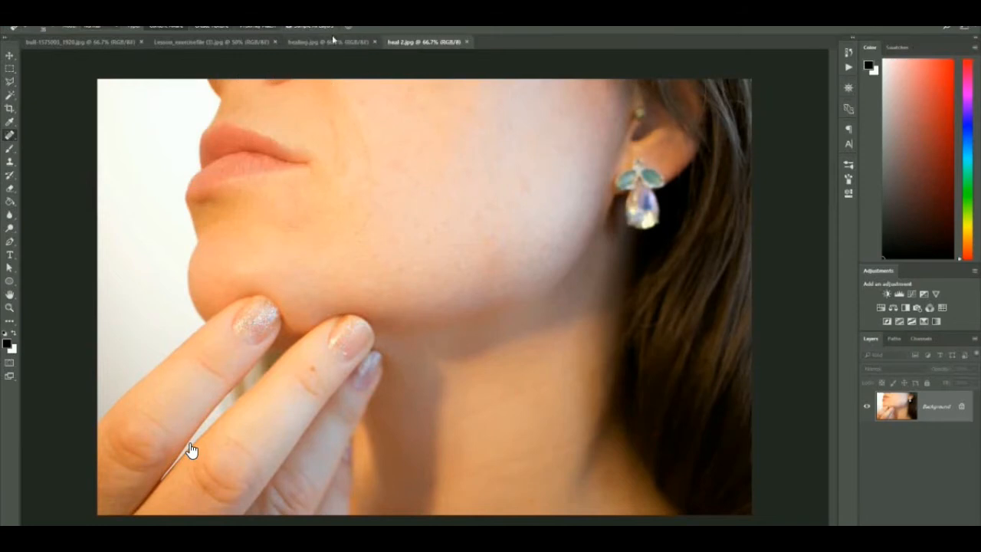
# Compare the original and retouched skin by switching back and forth between healing.jpg and heal 2.jpg
pyautogui.click(366, 41)
pyautogui.click(431, 41)
pyautogui.click(342, 43)
pyautogui.click(418, 44)
pyautogui.click(349, 46)
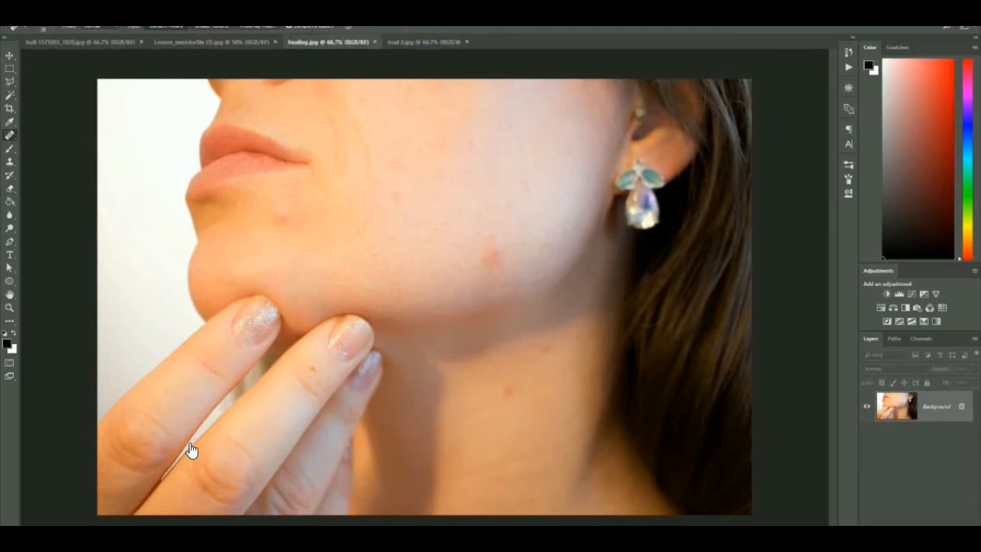
# Arrange healing.jpg and heal 2.jpg side by side in the 2-up Vertical layout and make heal 2.jpg active
pyautogui.hotkey('alt', 'v')
pyautogui.press('Right')
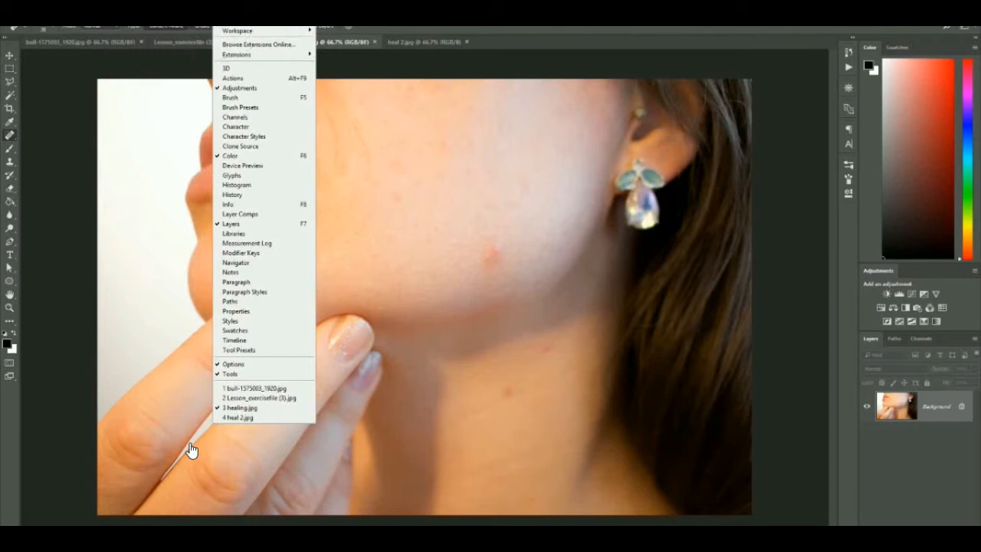
pyautogui.press('Right')
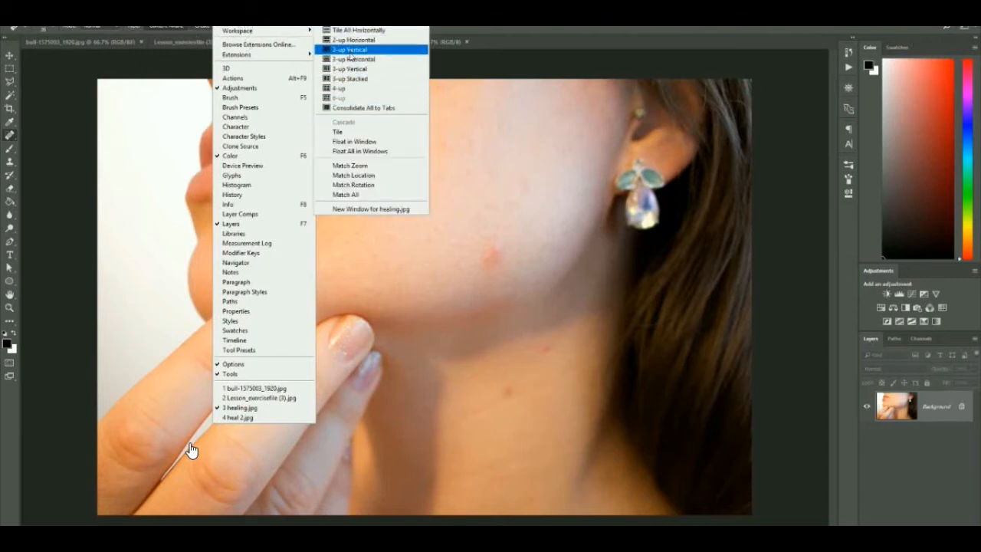
pyautogui.click(351, 49)
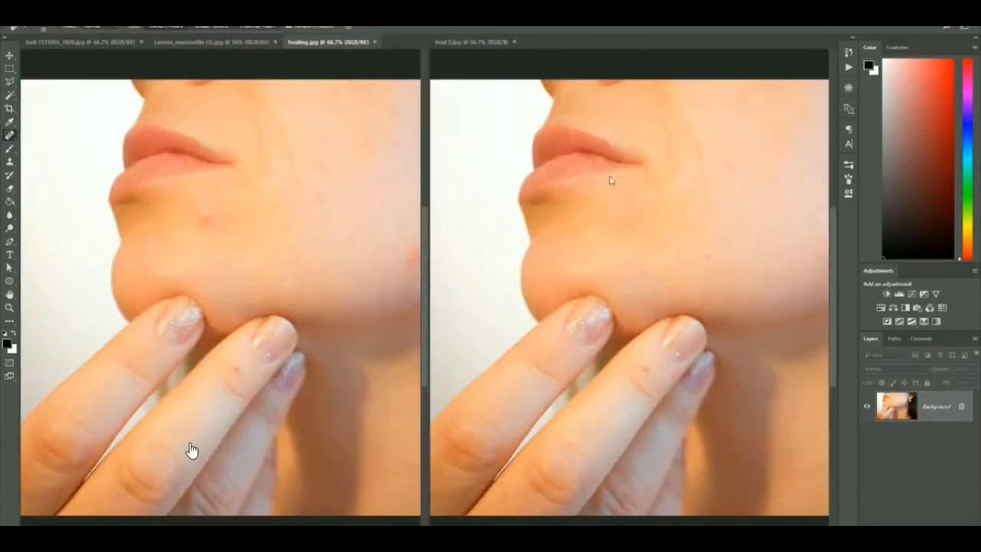
pyautogui.click(680, 184)
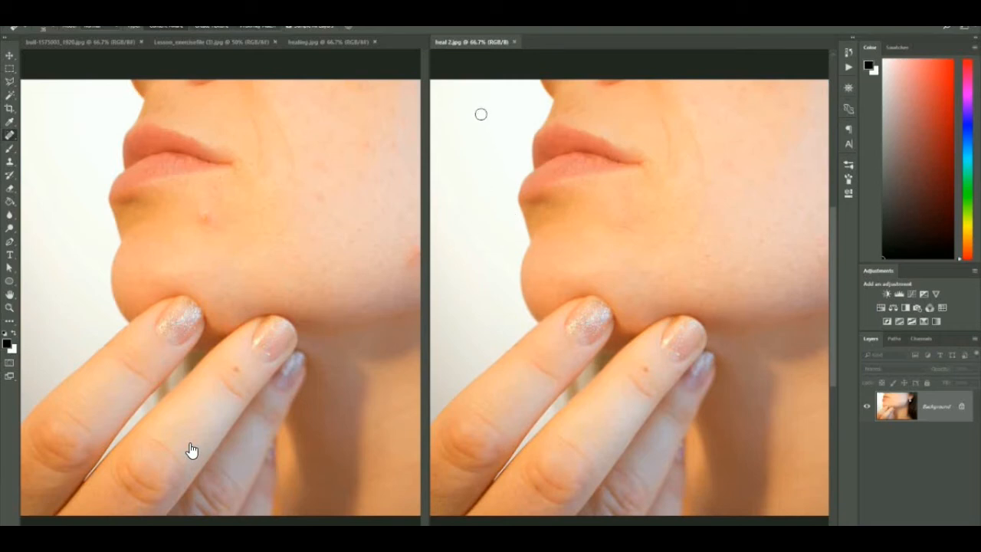
# Close heal 2.jpg and healing.jpg, and bring up the portrait Lesson_exercisefile (3).jpg
pyautogui.click(516, 43)
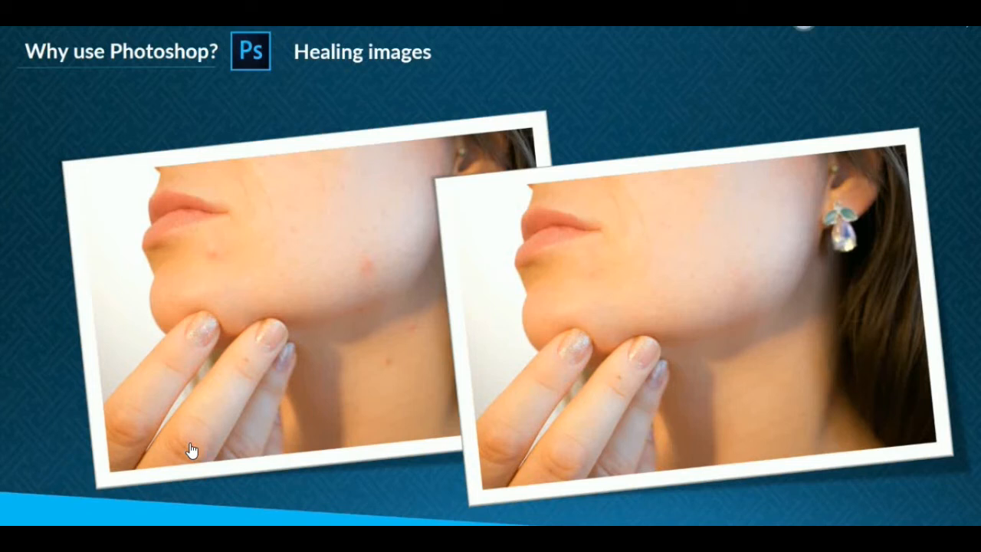
pyautogui.click(192, 450)
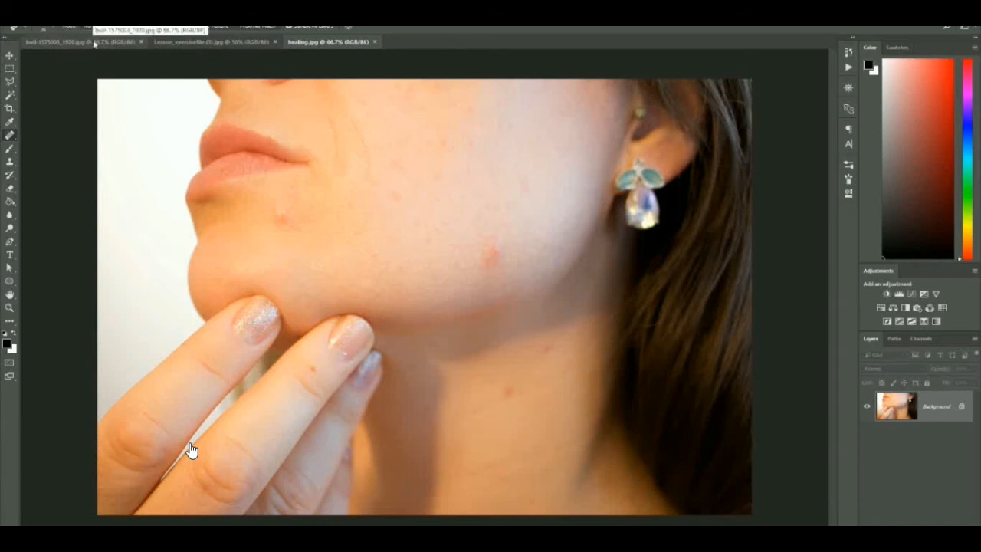
pyautogui.click(211, 41)
pyautogui.click(374, 42)
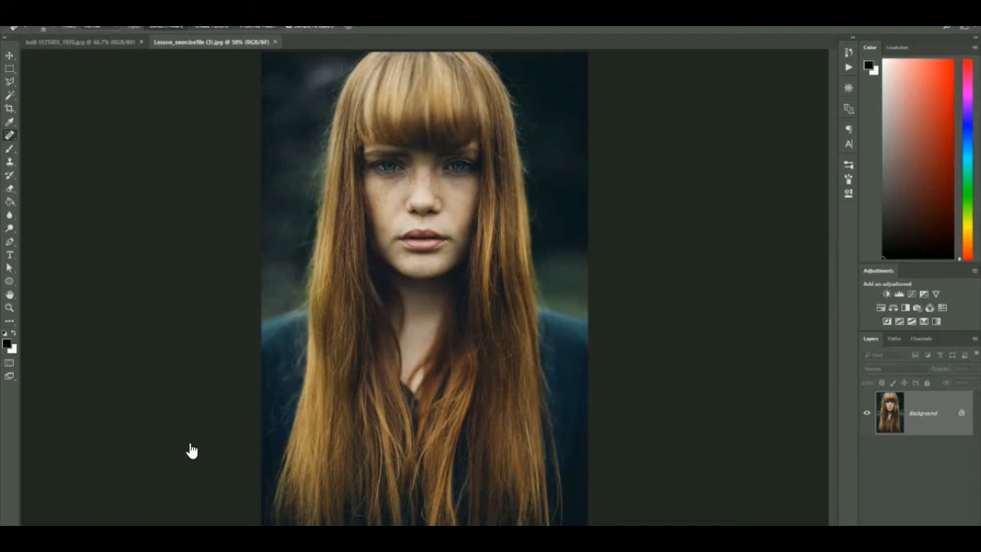
# Open a Hue/Saturation adjustment for the portrait and target the Yellows range by sampling the hair with the on-image tool
pyautogui.hotkey('alt', 'i')
pyautogui.press('Down')
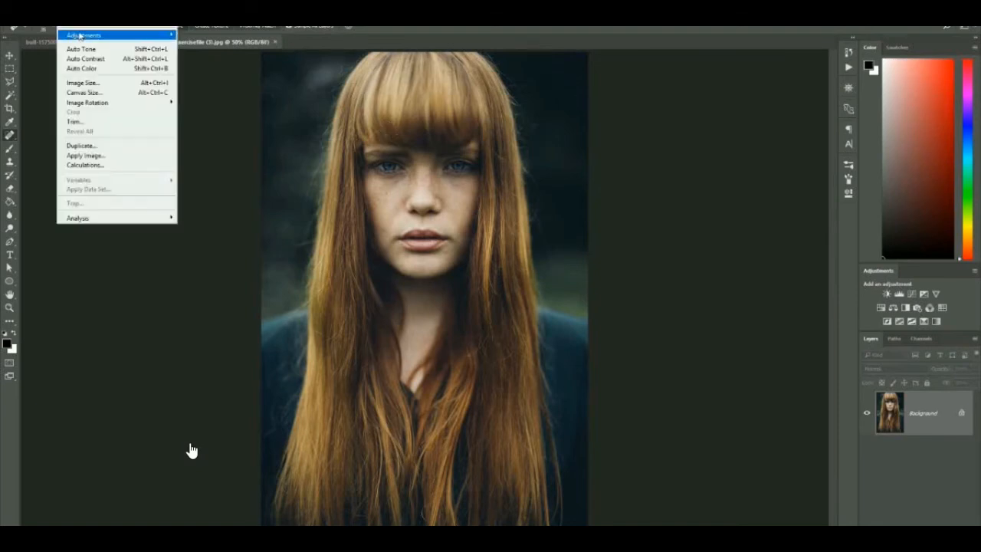
pyautogui.press('Right')
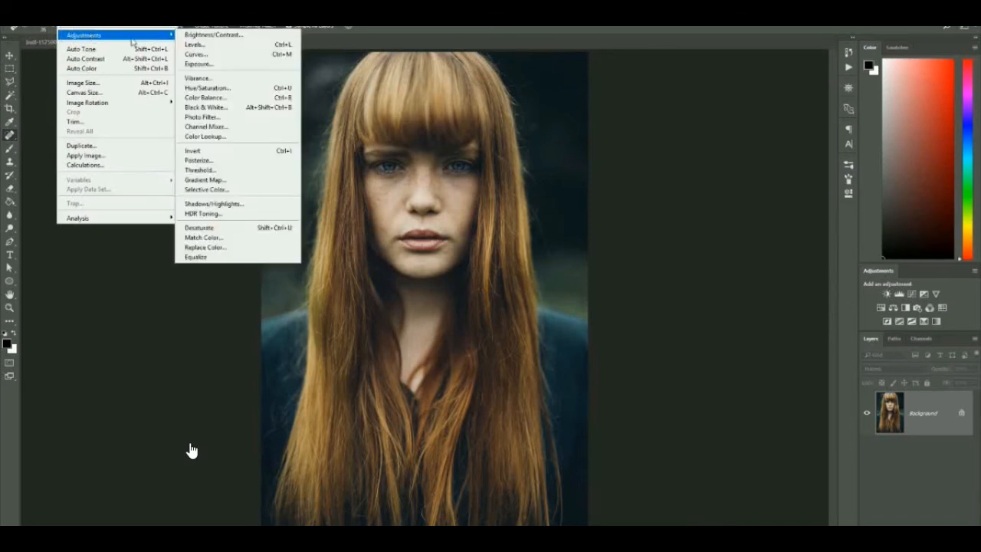
pyautogui.click(222, 88)
pyautogui.moveTo(792, 42); pyautogui.dragTo(671, 55)
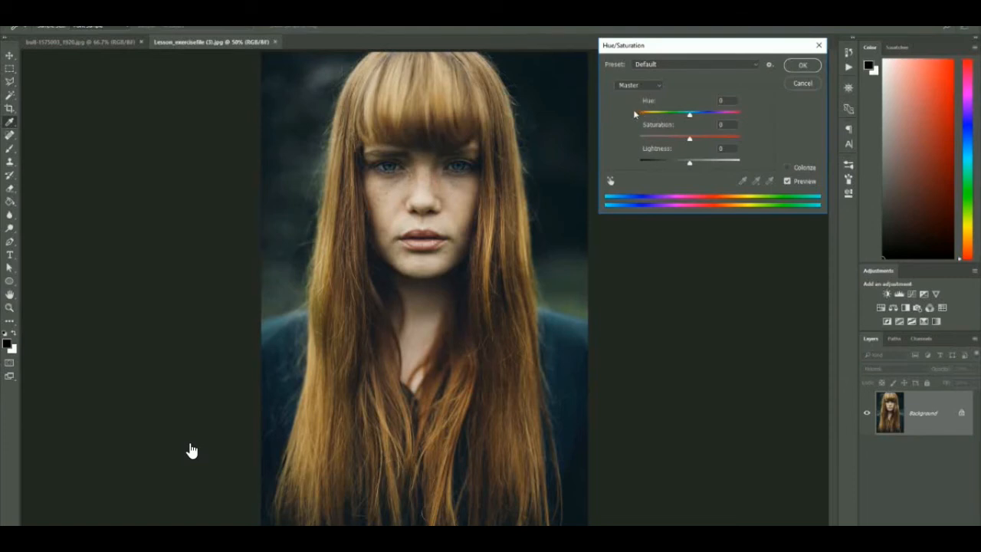
pyautogui.click(612, 182)
pyautogui.click(444, 86)
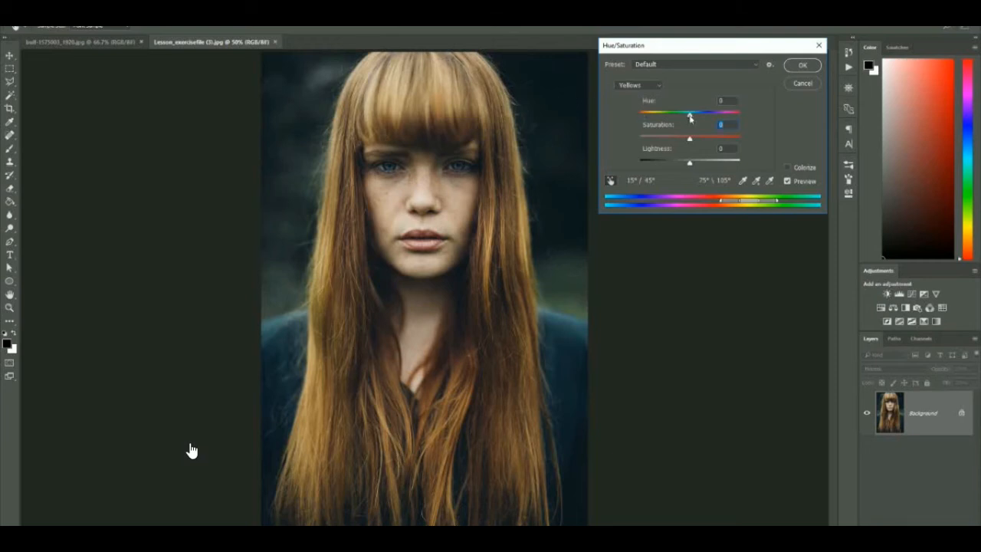
# Shift the Yellows hue to about -40 to turn the portrait's hair red and apply the adjustment
pyautogui.moveTo(690, 117); pyautogui.dragTo(692, 119)
pyautogui.moveTo(691, 118); pyautogui.dragTo(670, 123)
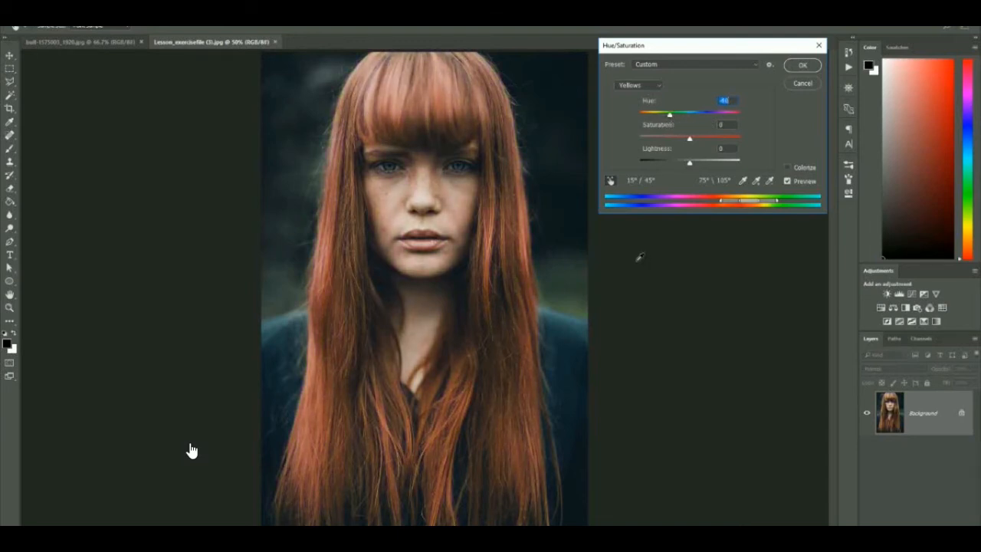
pyautogui.click(803, 67)
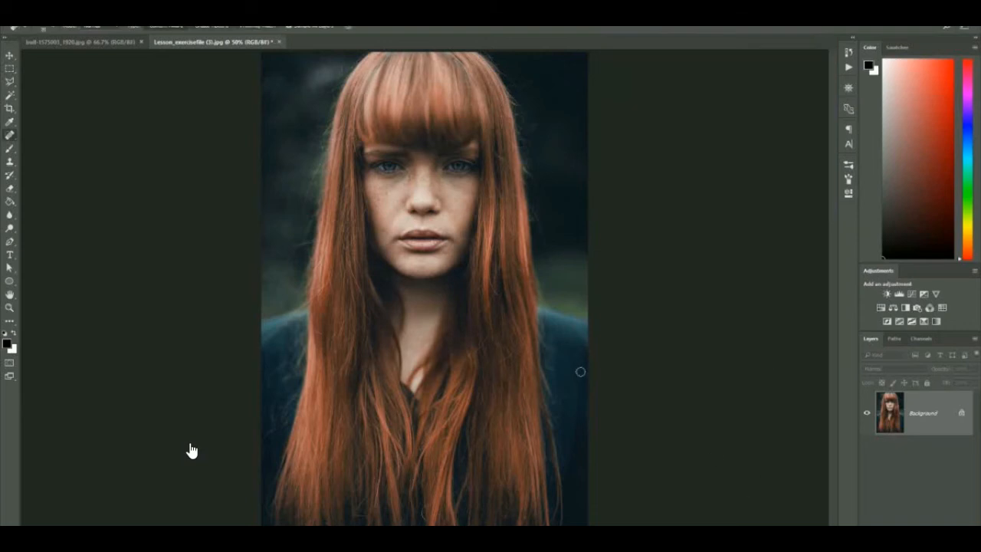
# Try to open Lesson_exercisefile (3).jpg again from the images folder
pyautogui.click(31, 23)
pyautogui.click(43, 31)
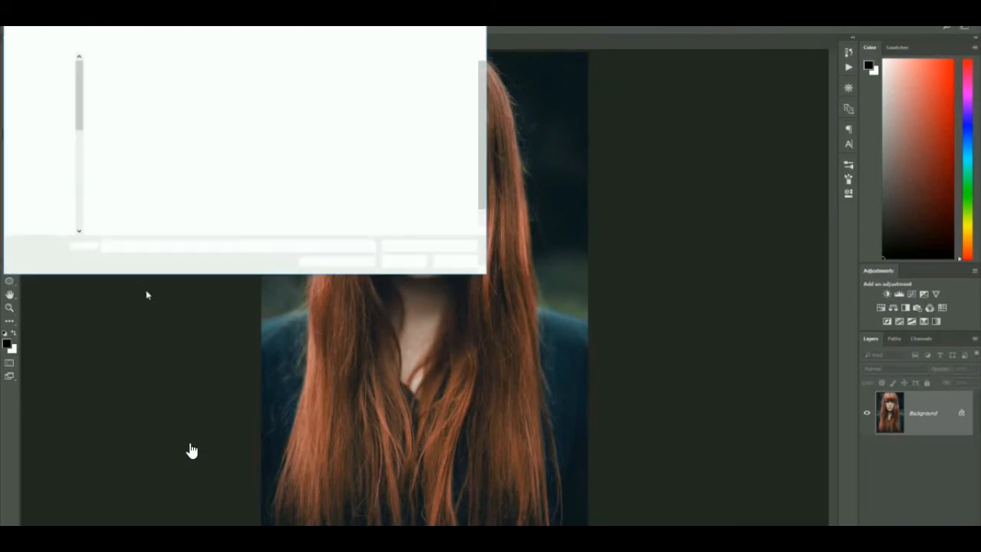
pyautogui.click(338, 142)
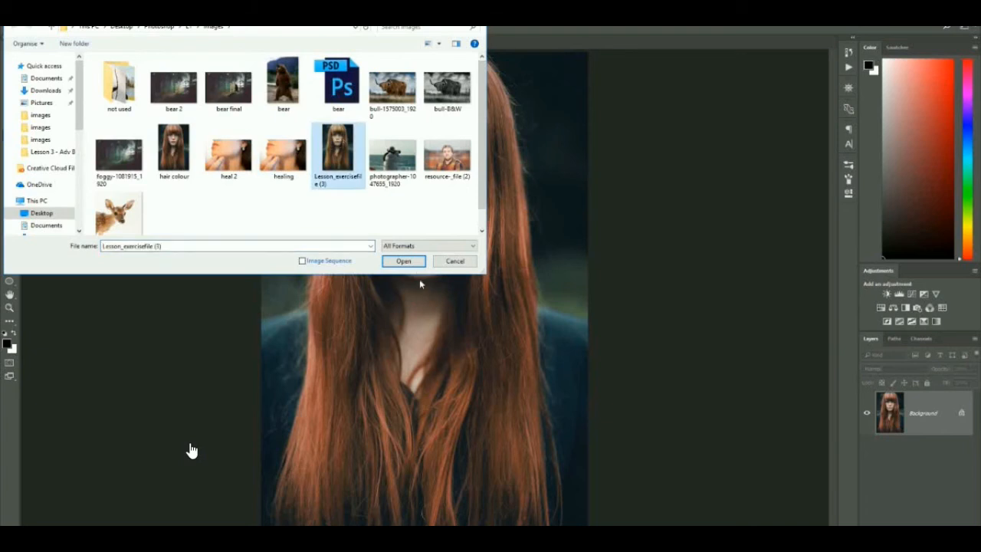
pyautogui.click(404, 261)
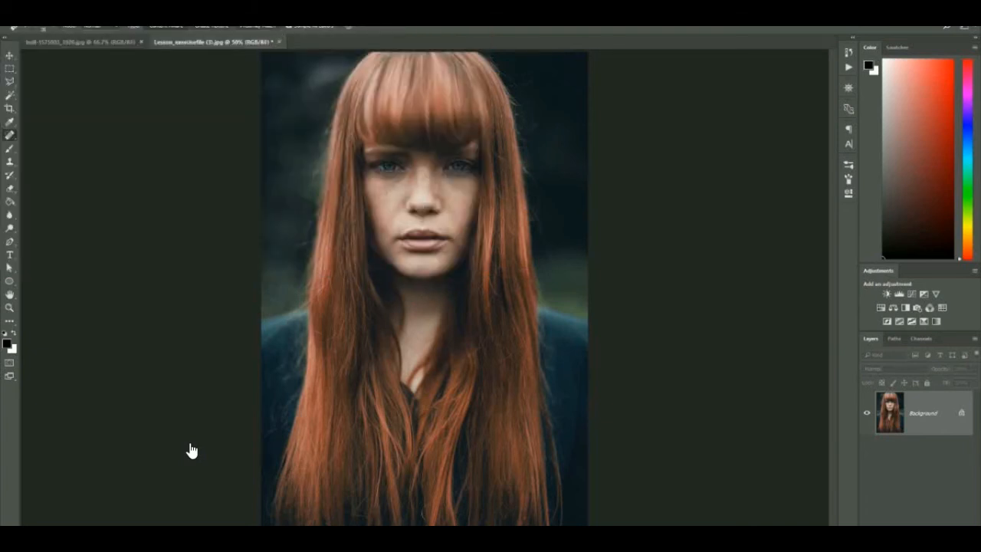
# Open hair colour.jpg from the images folder as the comparison image
pyautogui.hotkey('alt', 'f')
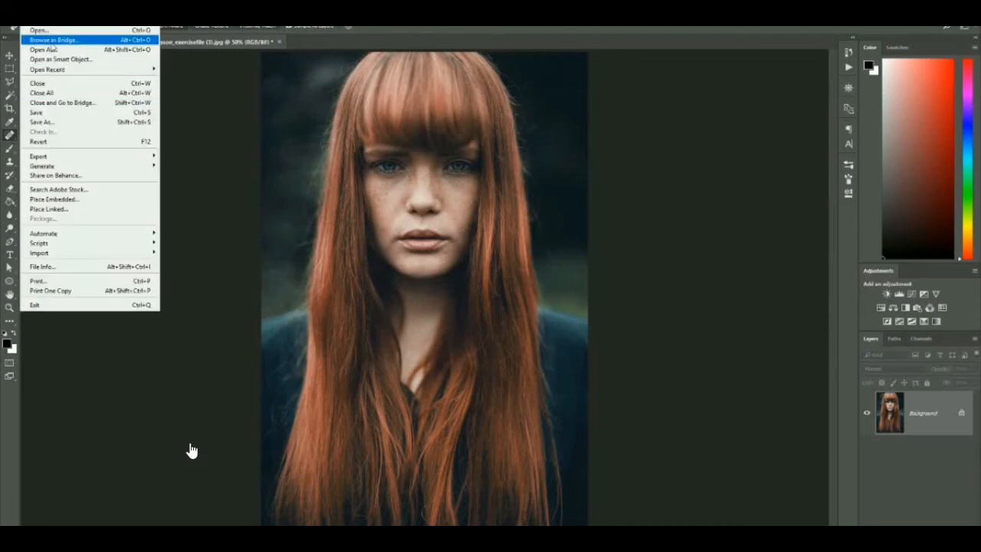
pyautogui.click(247, 273)
pyautogui.click(168, 187)
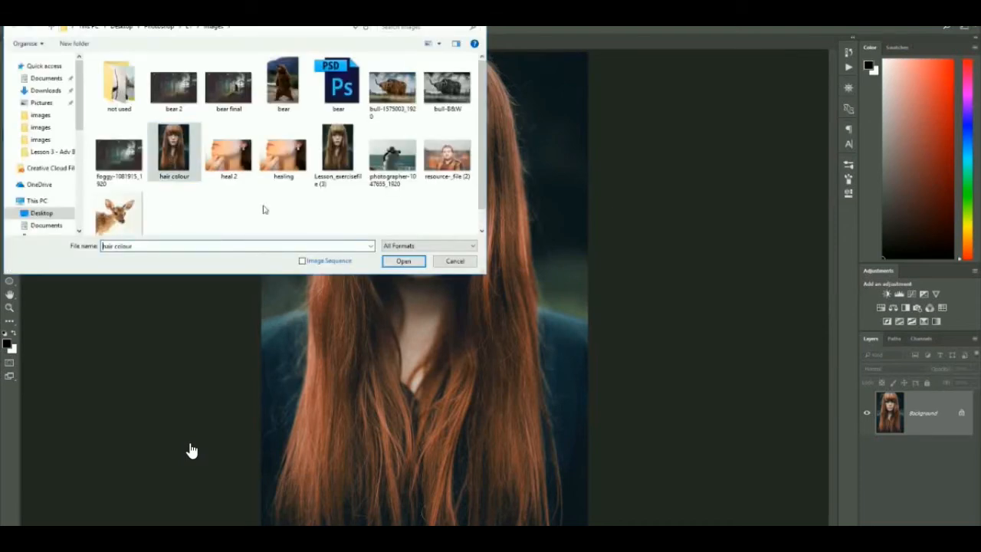
pyautogui.click(404, 264)
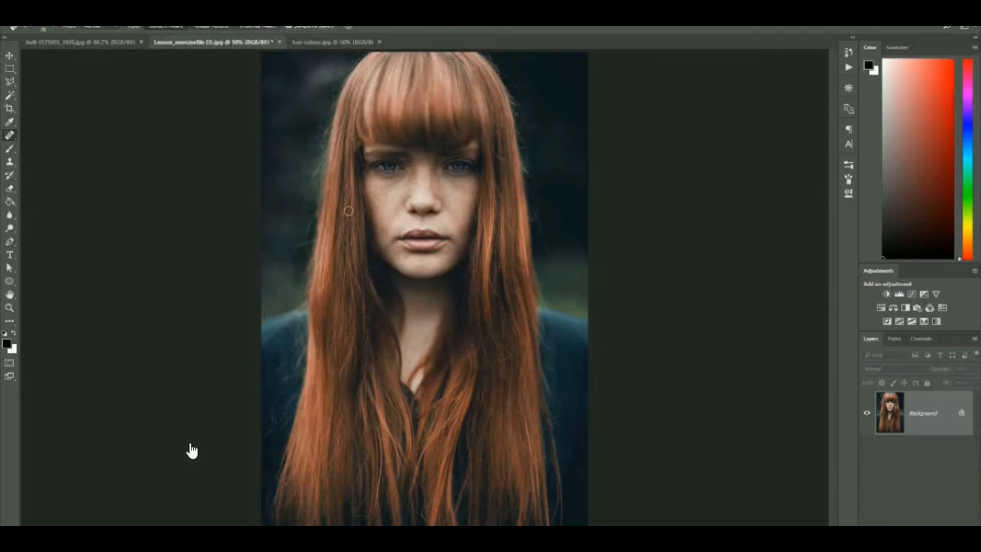
# Undo the portrait's hue change and arrange it beside hair colour.jpg in the 2-up Vertical layout
pyautogui.click(10, 135)
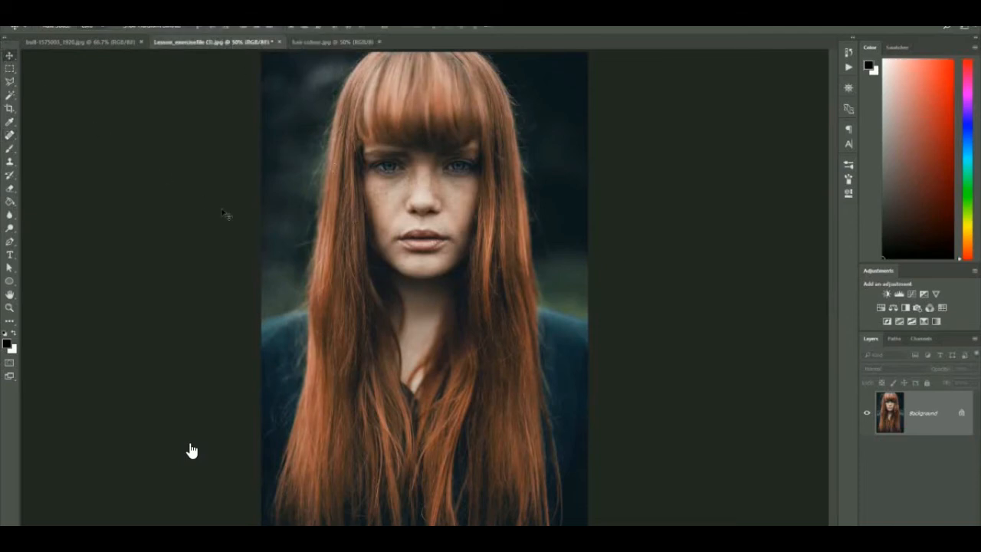
pyautogui.click(328, 44)
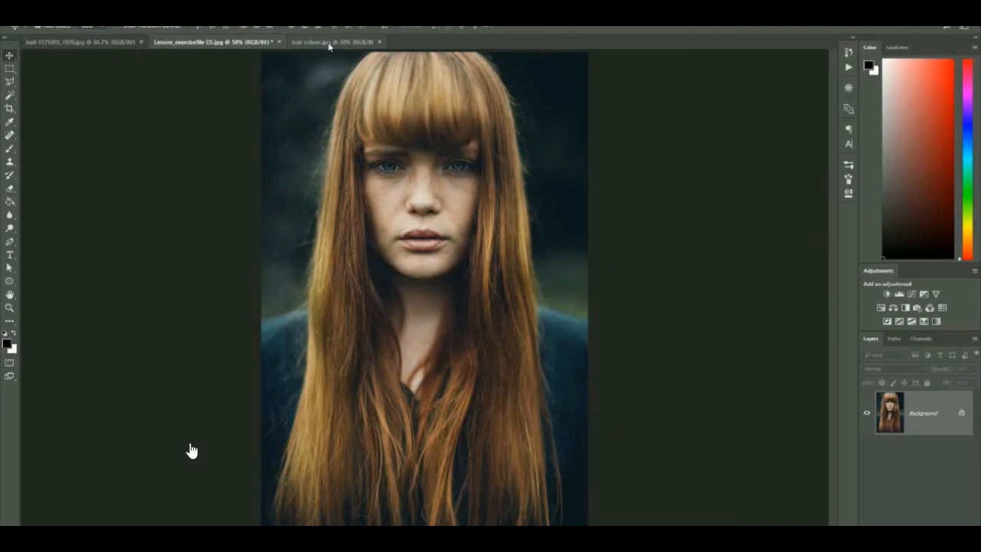
pyautogui.hotkey('alt', 'v')
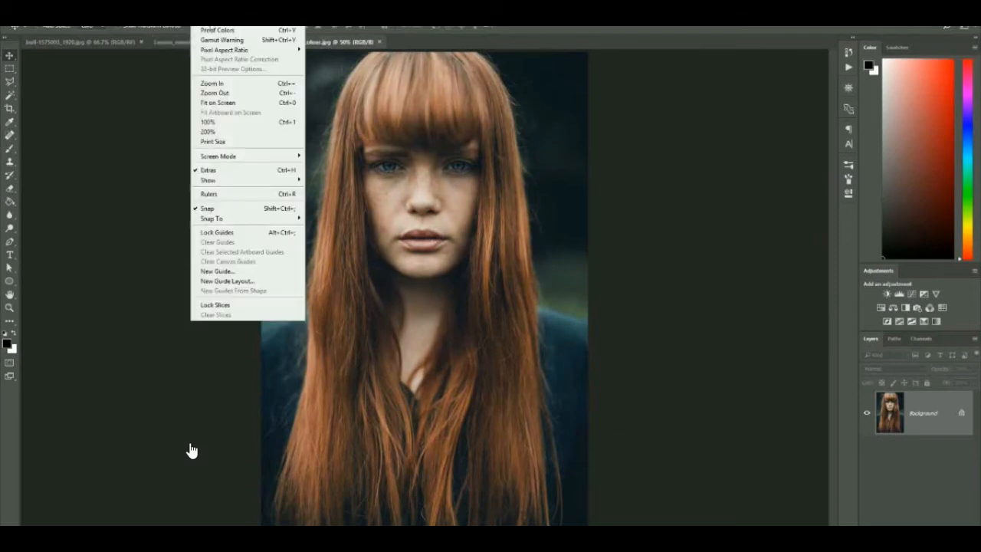
pyautogui.press('Right')
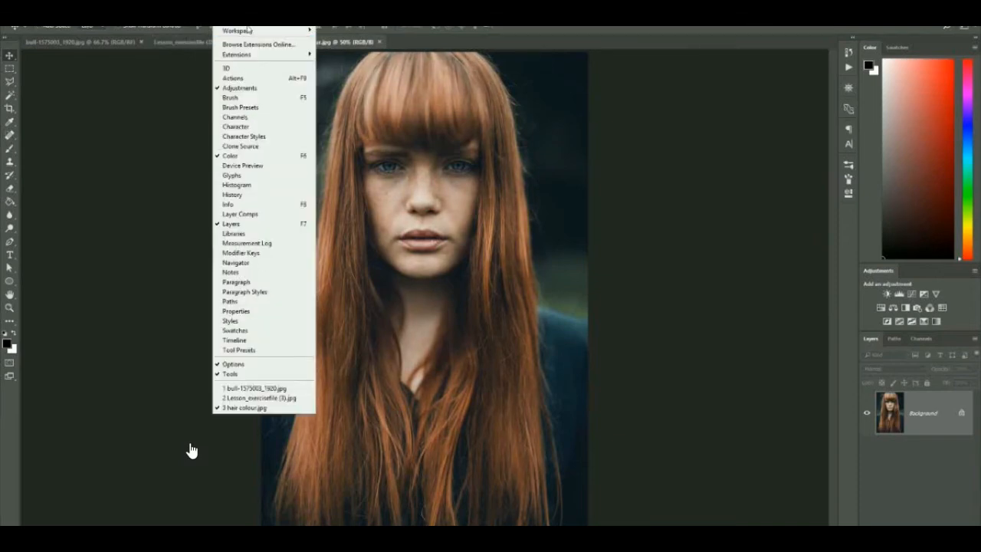
pyautogui.press('Right')
pyautogui.press('Down')
pyautogui.press('Down')
pyautogui.press('Down')
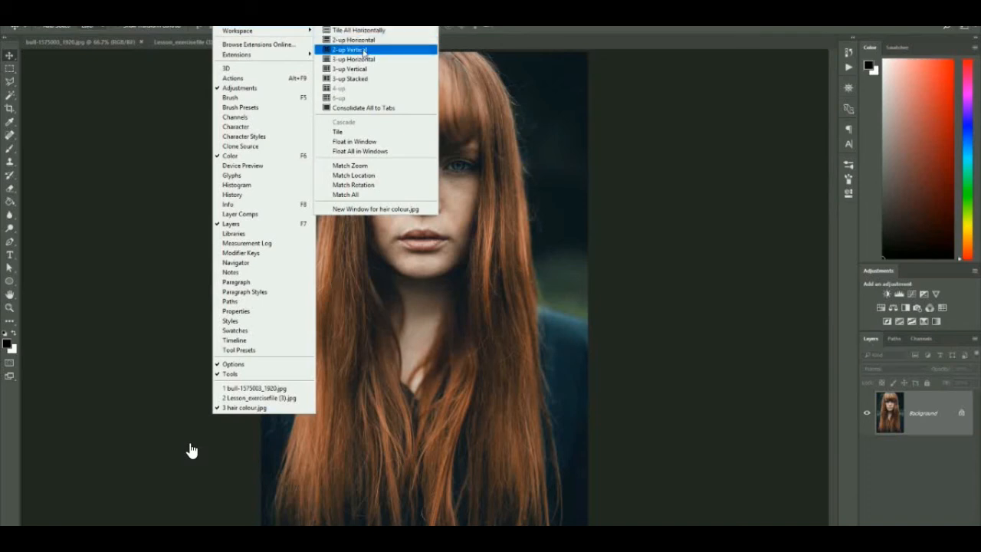
pyautogui.press('Return')
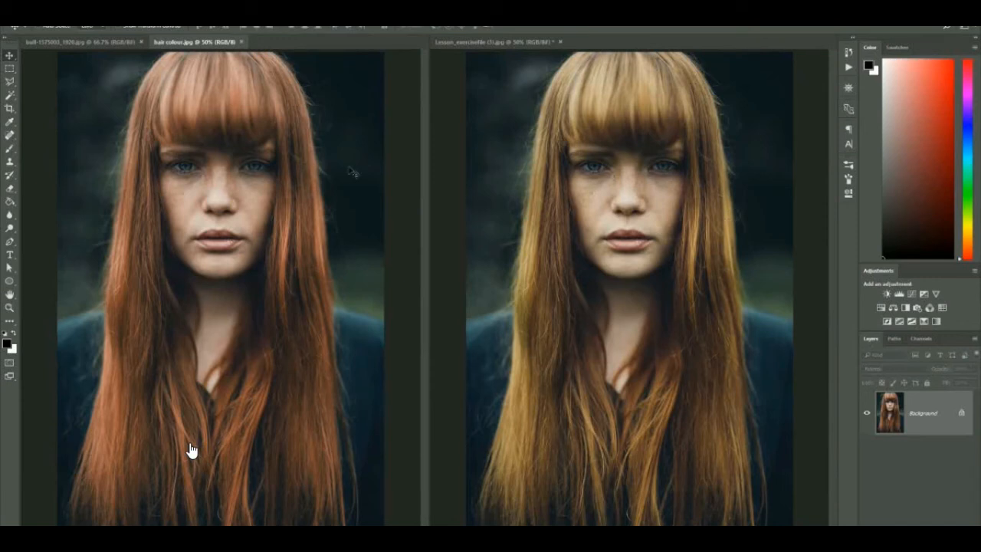
# Open a Hue/Saturation adjustment for Lesson_exercisefile (3).jpg and move its dialog over the hair colour.jpg view, clear of the portrait
pyautogui.click(484, 43)
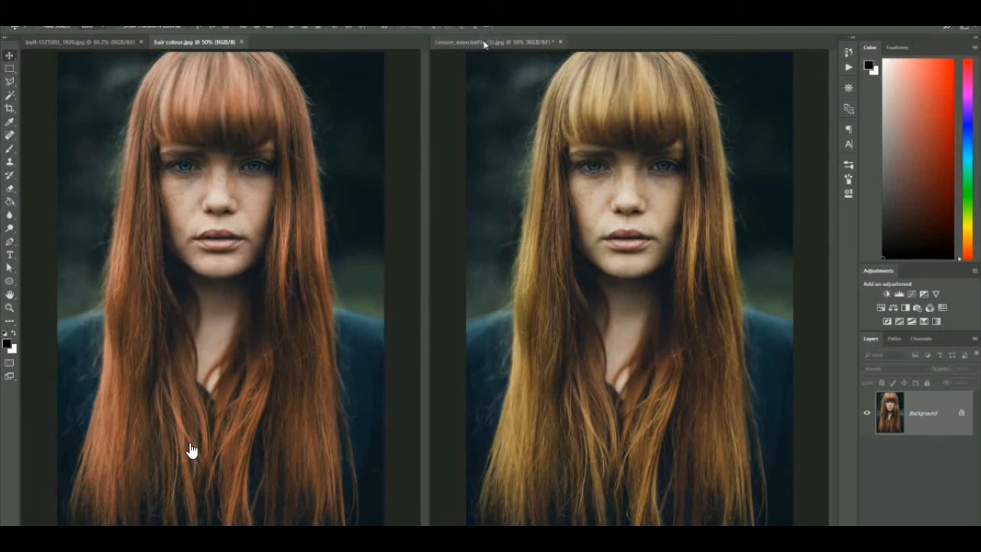
pyautogui.click(484, 44)
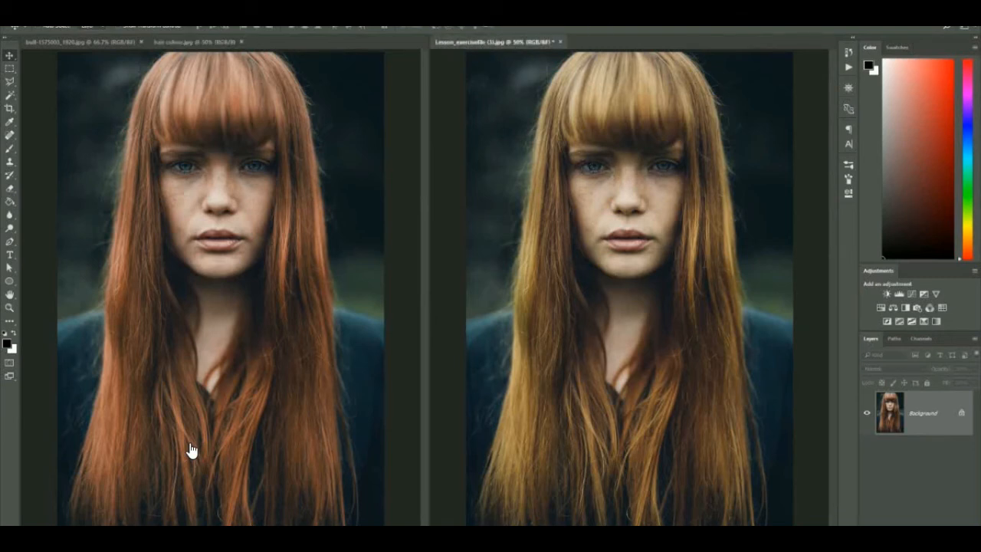
pyautogui.click(68, 21)
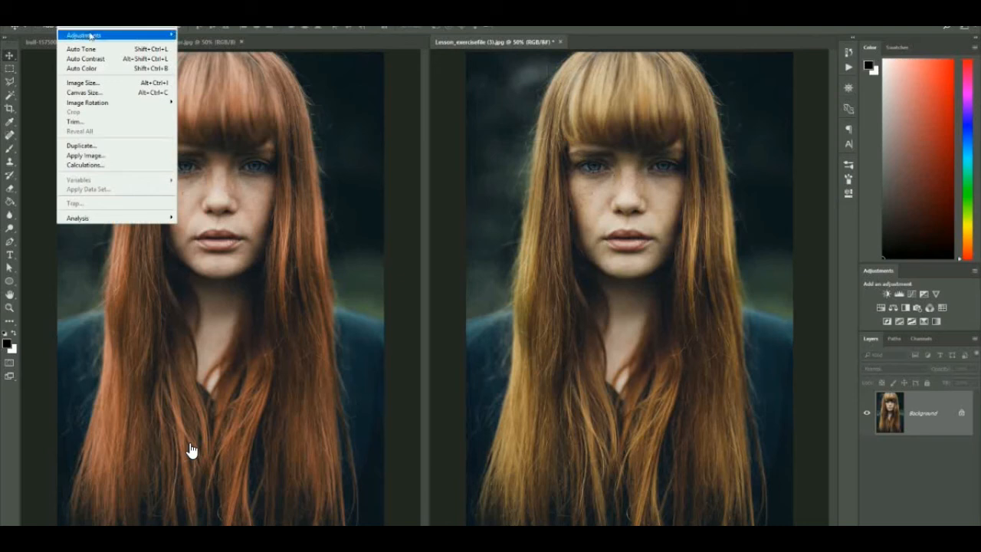
pyautogui.moveTo(96, 37)
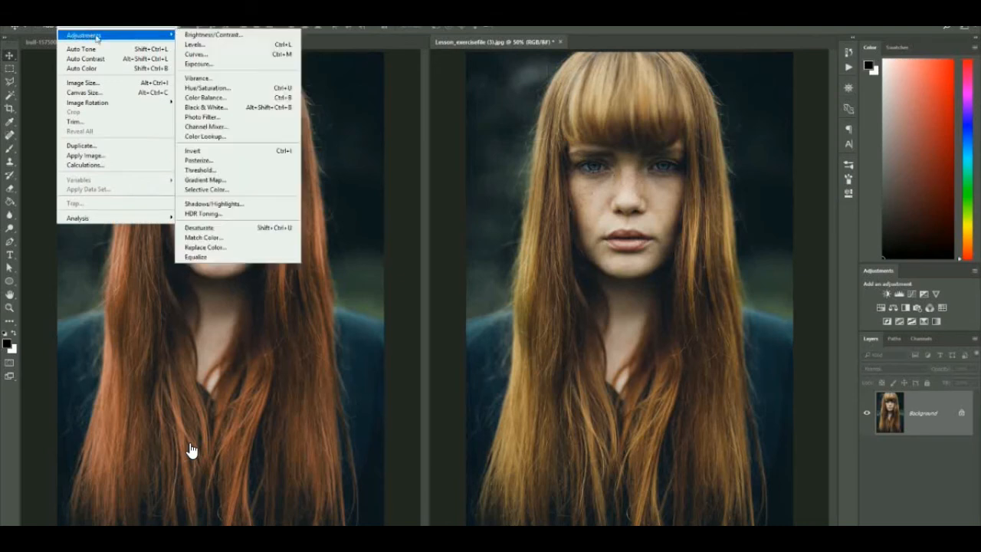
pyautogui.click(223, 88)
pyautogui.moveTo(655, 51); pyautogui.dragTo(175, 361)
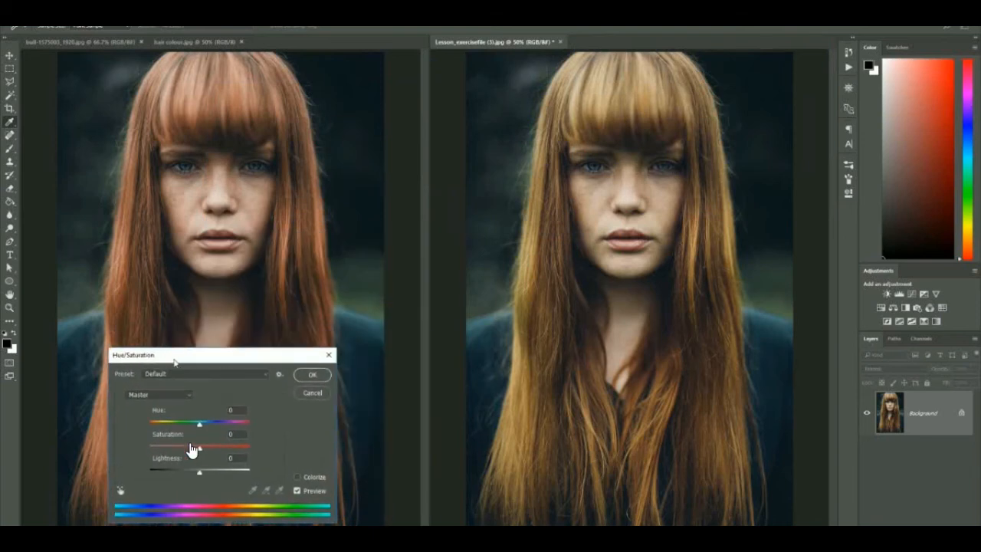
# Set the hue of the Yellows range to about -28 to match the red hair in hair colour.jpg, and apply it
pyautogui.click(169, 399)
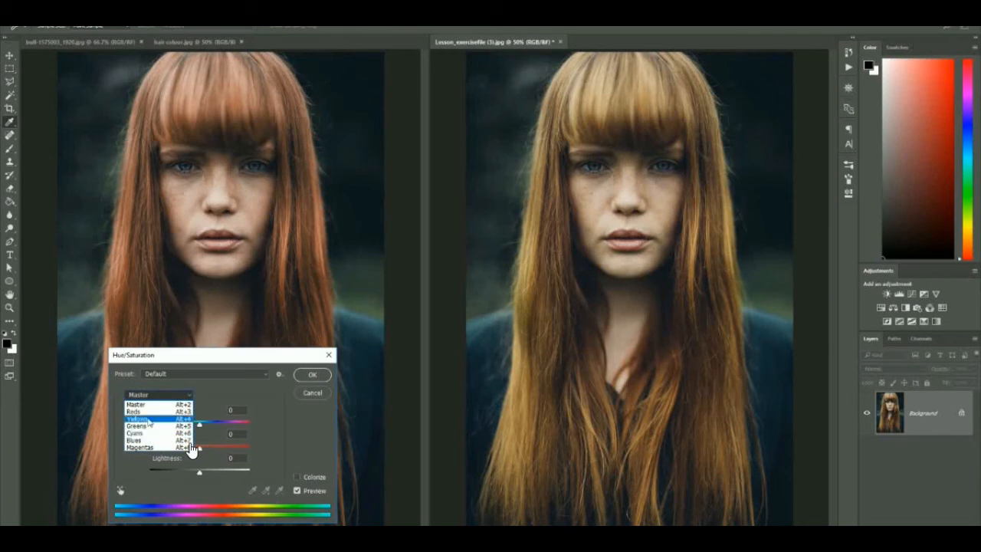
pyautogui.click(150, 420)
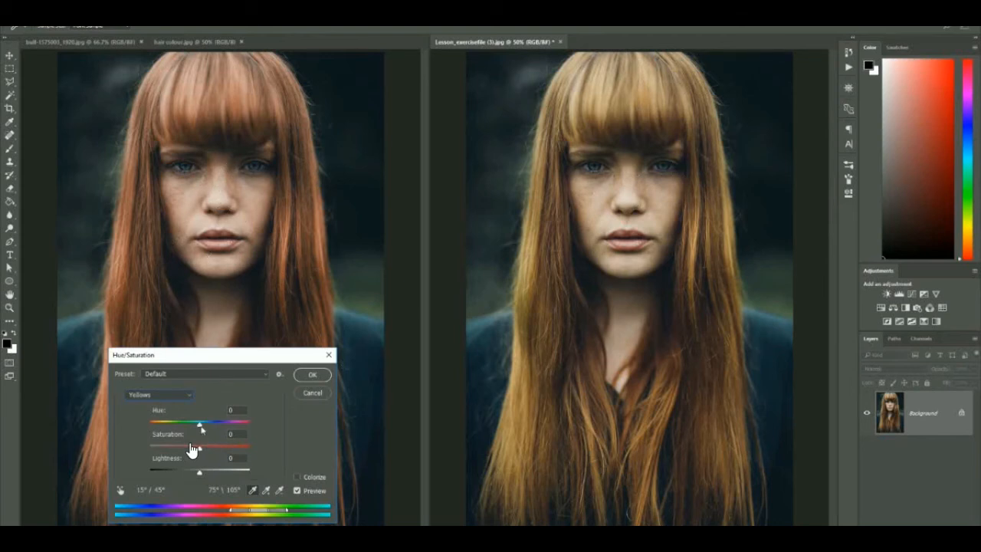
pyautogui.moveTo(202, 429)
pyautogui.mouseDown()
pyautogui.moveTo(241, 430)
pyautogui.moveTo(143, 424)
pyautogui.moveTo(223, 434)
pyautogui.moveTo(187, 434)
pyautogui.mouseUp()
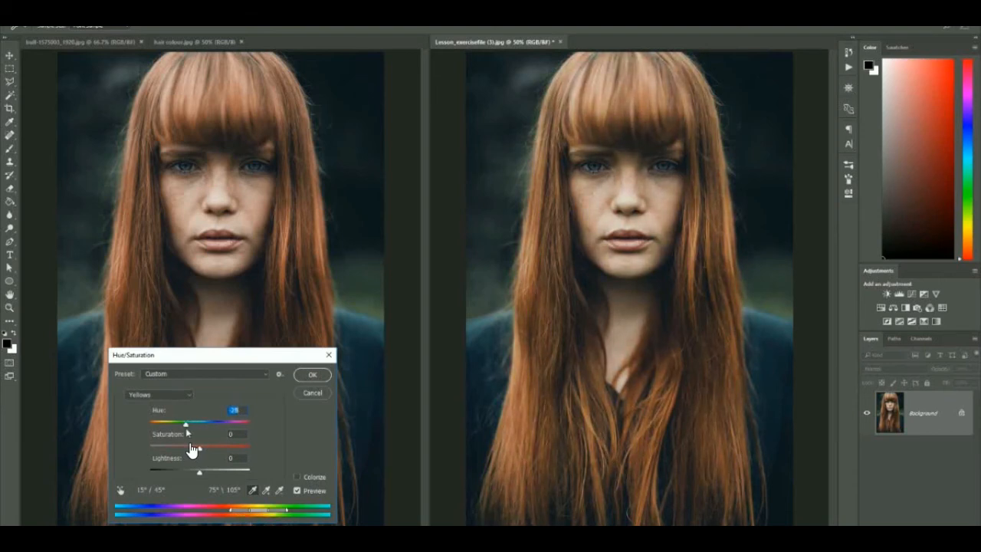
pyautogui.moveTo(186, 433)
pyautogui.mouseDown()
pyautogui.moveTo(196, 434)
pyautogui.moveTo(185, 433)
pyautogui.mouseUp()
pyautogui.click(310, 375)
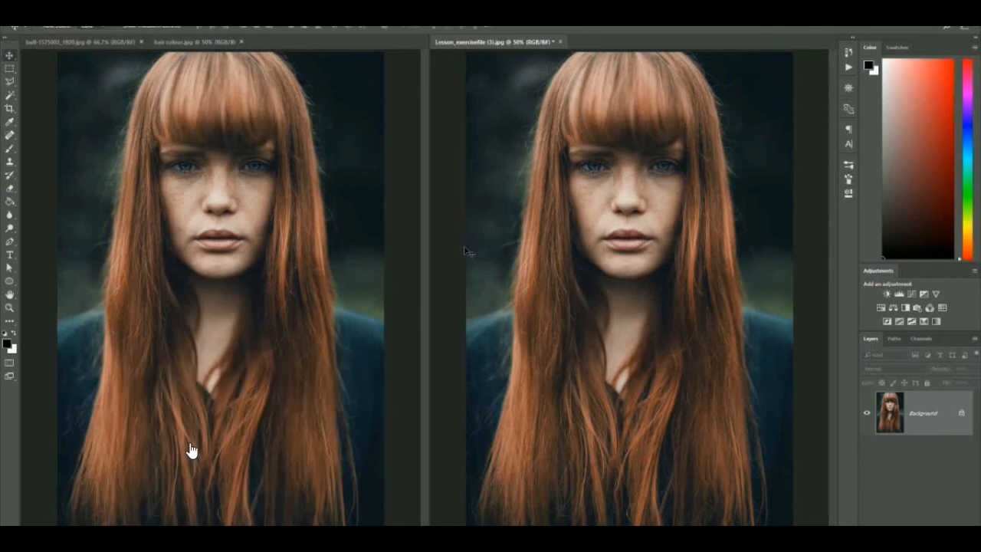
# Close Lesson_exercisefile (3).jpg without saving its changes, and close hair colour.jpg
pyautogui.click(559, 42)
pyautogui.click(492, 216)
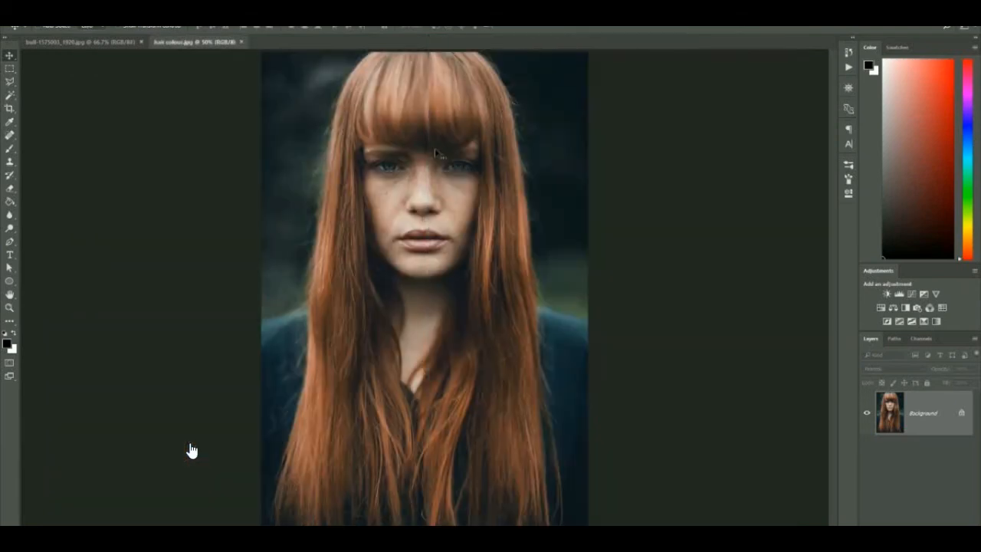
pyautogui.click(241, 42)
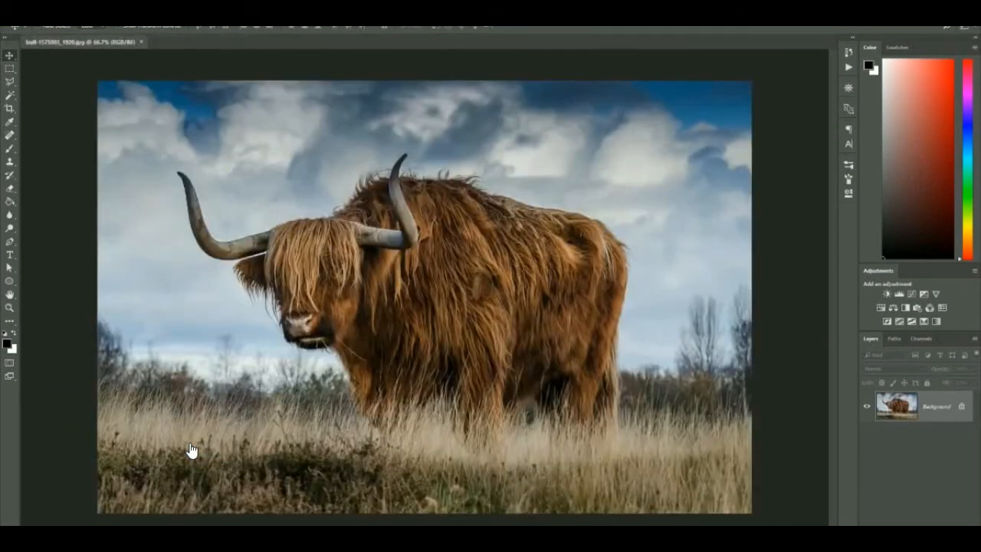